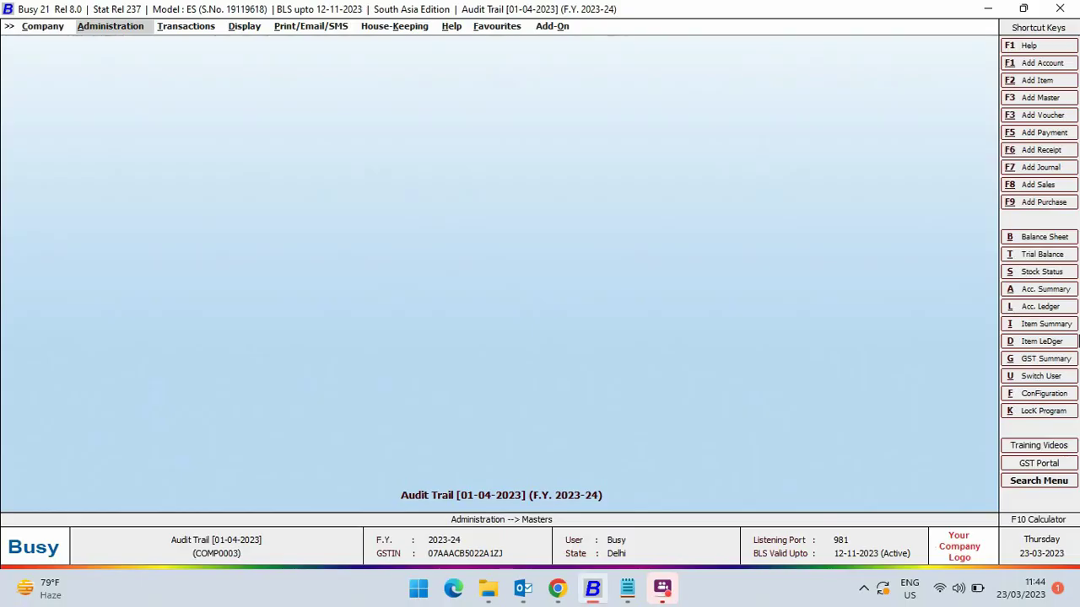
# Open the GST/VAT section of Configuration > Features/Options.
pyautogui.press('Return')
pyautogui.press('Down')
pyautogui.press('Return')
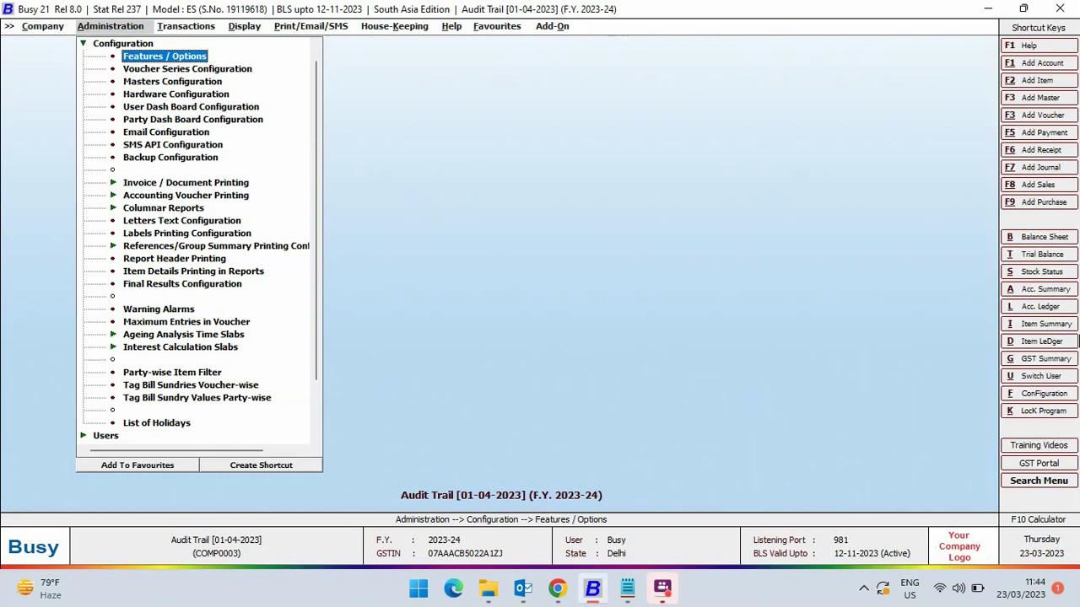
pyautogui.press('Return')
pyautogui.press('Down')
pyautogui.press('Down')
pyautogui.press('Down')
pyautogui.press('Down')
pyautogui.press('Down')
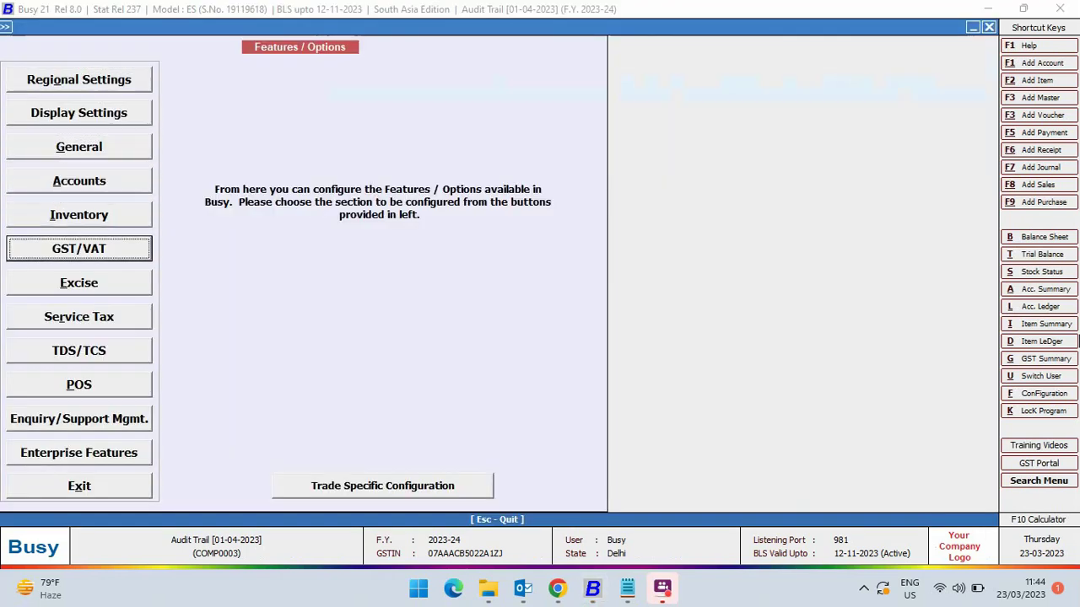
pyautogui.press('Return')
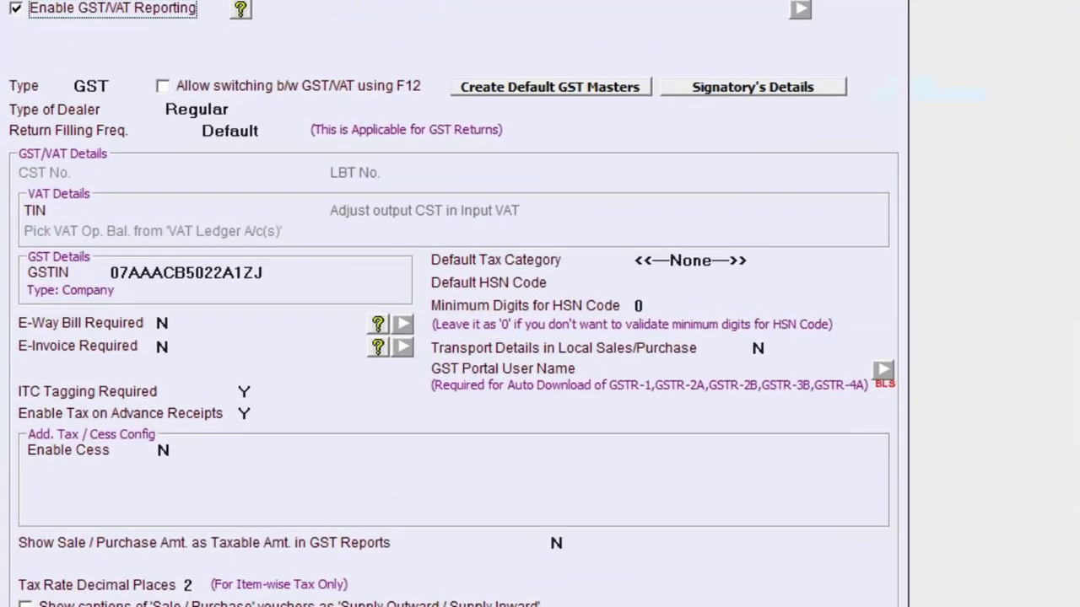
# Check the company GSTIN, save the GST settings, and view the General options' audit trail note.
pyautogui.click(330, 279)
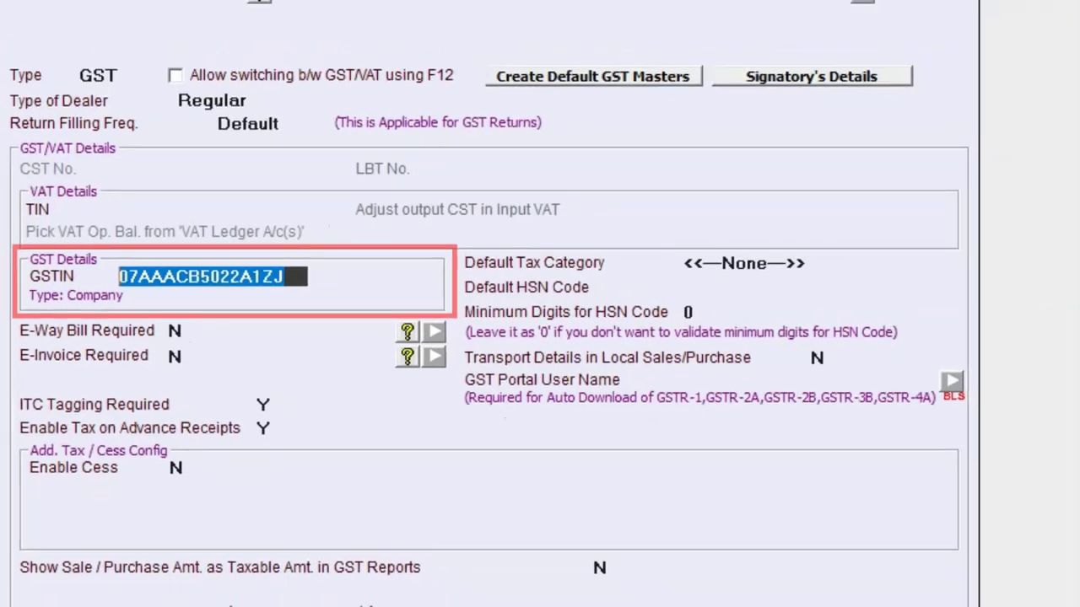
pyautogui.press('F2')
pyautogui.press('Return')
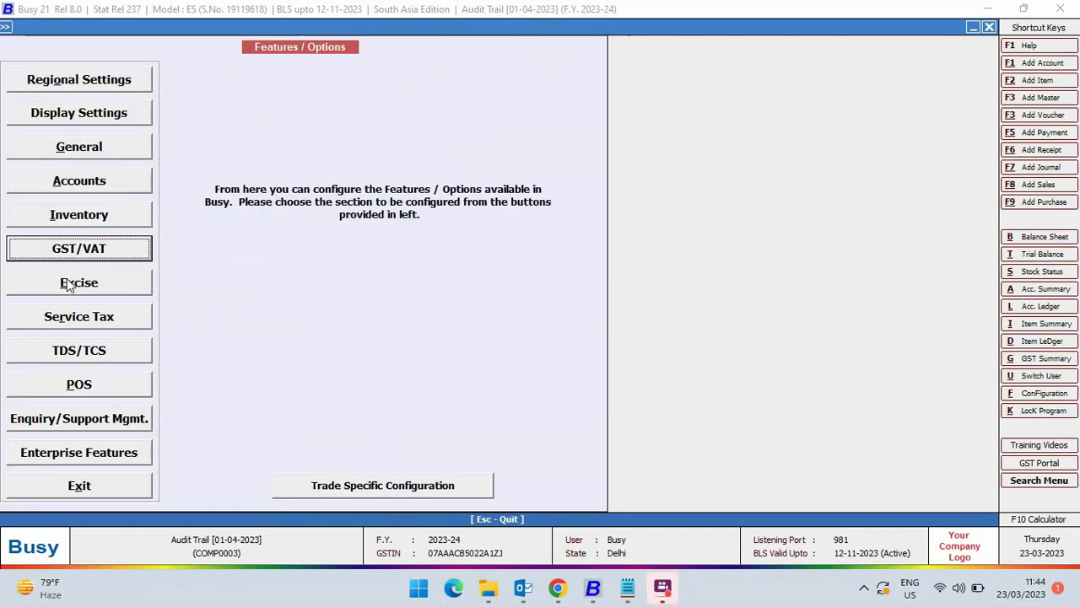
pyautogui.press('Up')
pyautogui.press('Up')
pyautogui.press('Up')
pyautogui.press('Return')
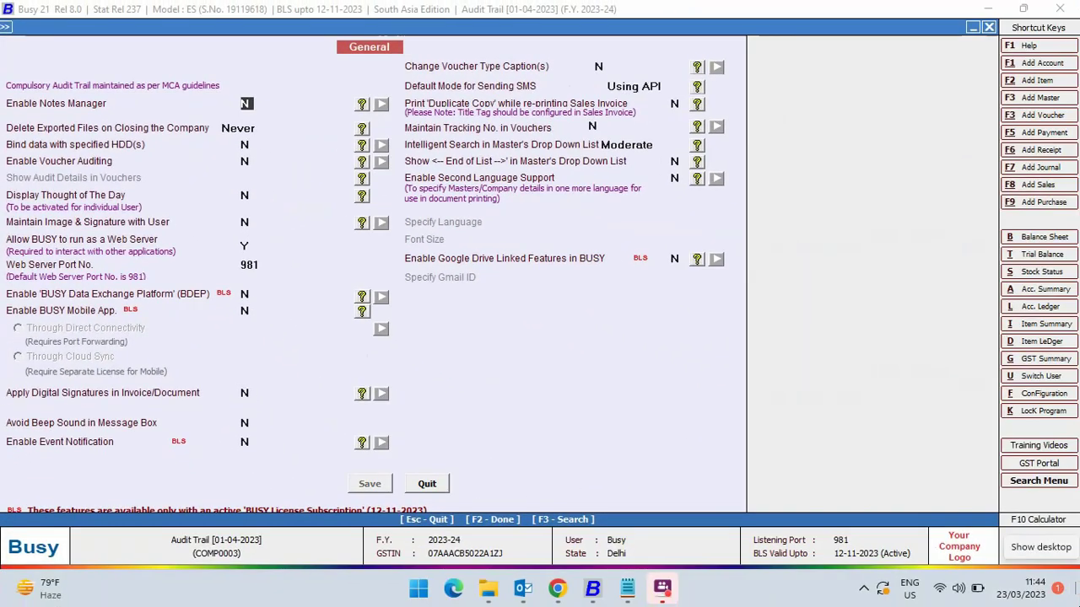
# Save a Cash sales voucher for 10 BUSY 21 - Emrald at 18,000 each.
pyautogui.press('Escape')
pyautogui.press('Escape')
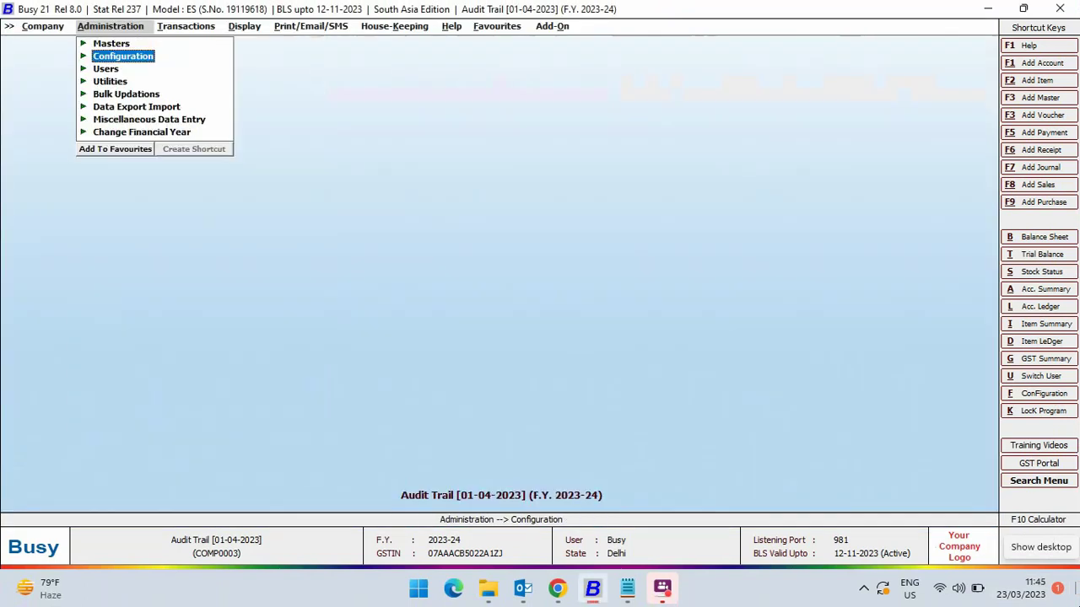
pyautogui.press('Right')
pyautogui.press('Right')
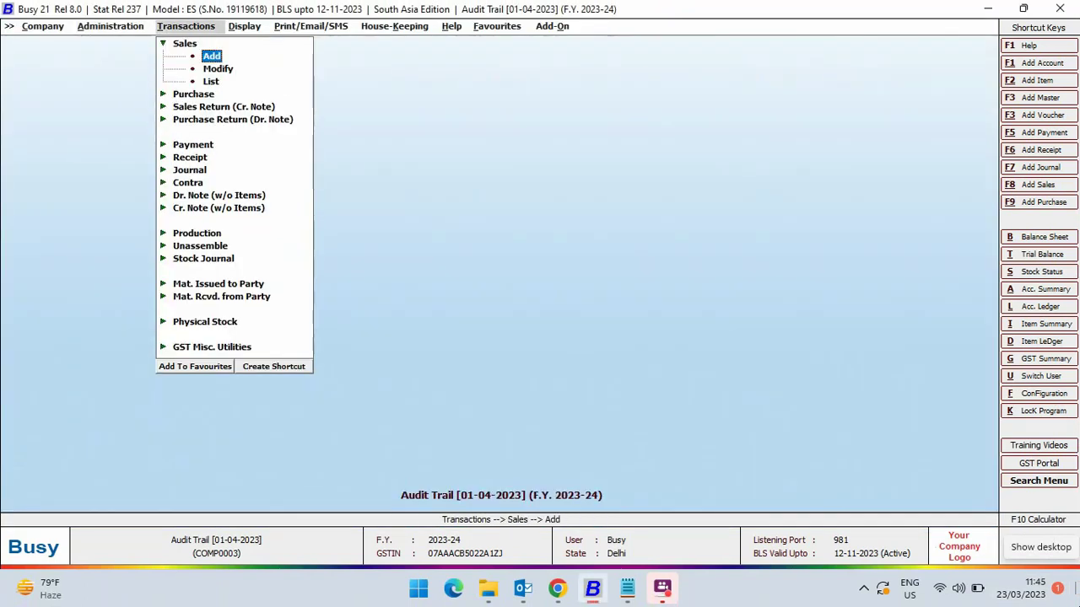
pyautogui.press('Return')
pyautogui.press('Return')
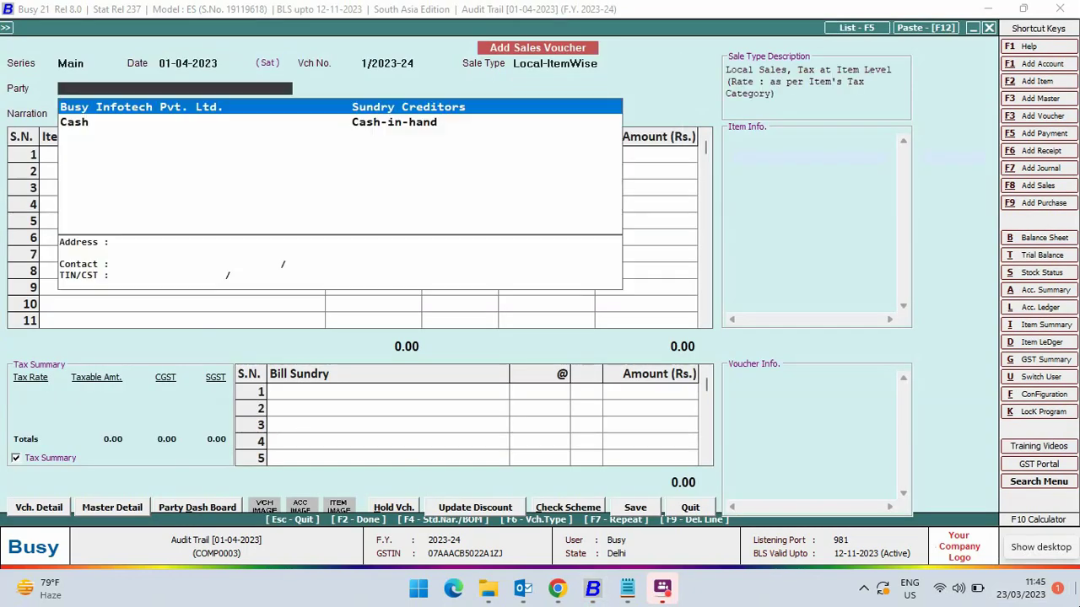
pyautogui.press('Down')
pyautogui.press('Return')
pyautogui.press('Return')
pyautogui.press('Return')
pyautogui.write('1')
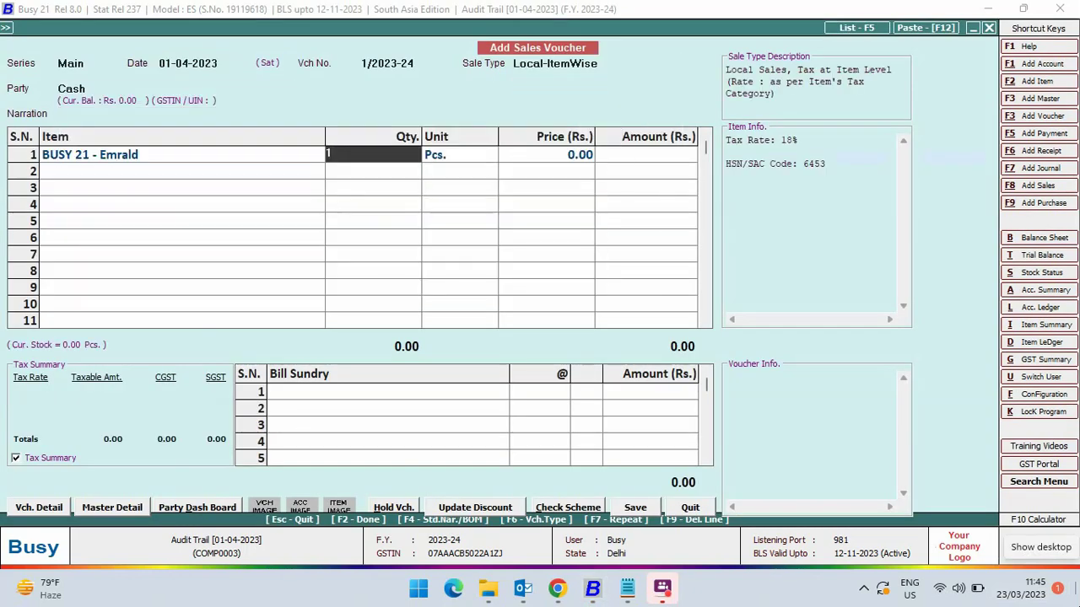
pyautogui.write('0')
pyautogui.press('Return')
pyautogui.press('Return')
pyautogui.write('18,0')
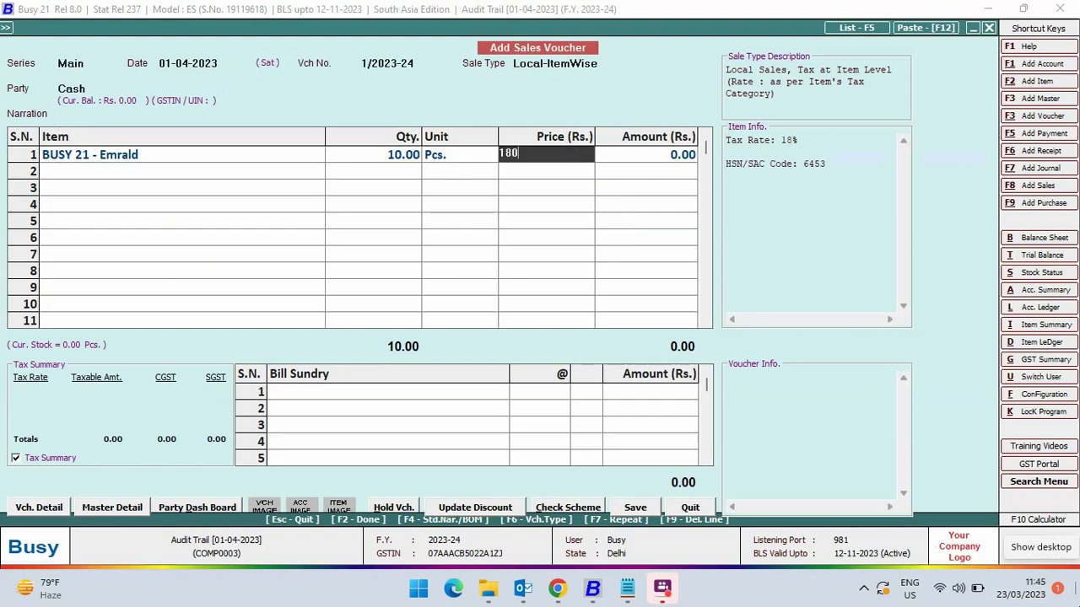
pyautogui.write('00')
pyautogui.press('Return')
pyautogui.press('Return')
pyautogui.press('Return')
pyautogui.press('Return')
pyautogui.press('F2')
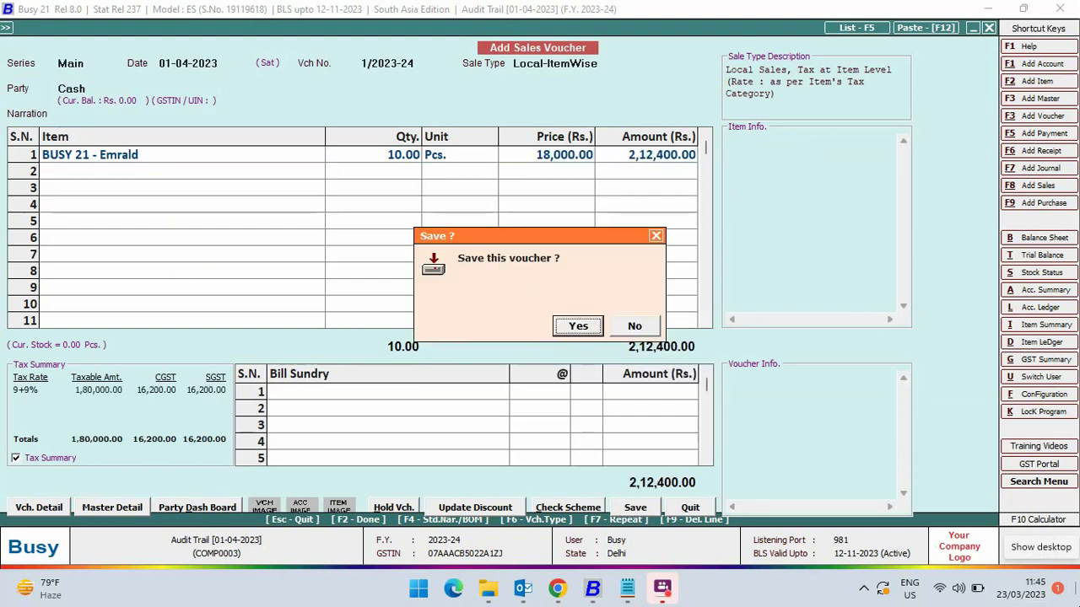
pyautogui.press('Return')
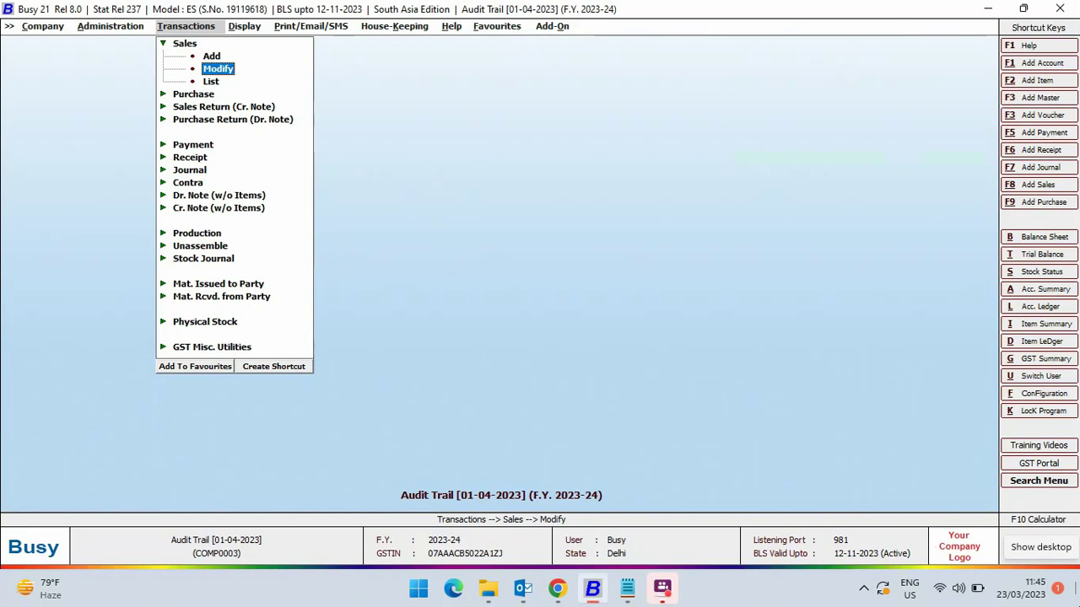
# Modify sales voucher 1/2023-24 to a quantity of 5, giving a total of 1,06,200.
pyautogui.press('Return')
pyautogui.press('Return')
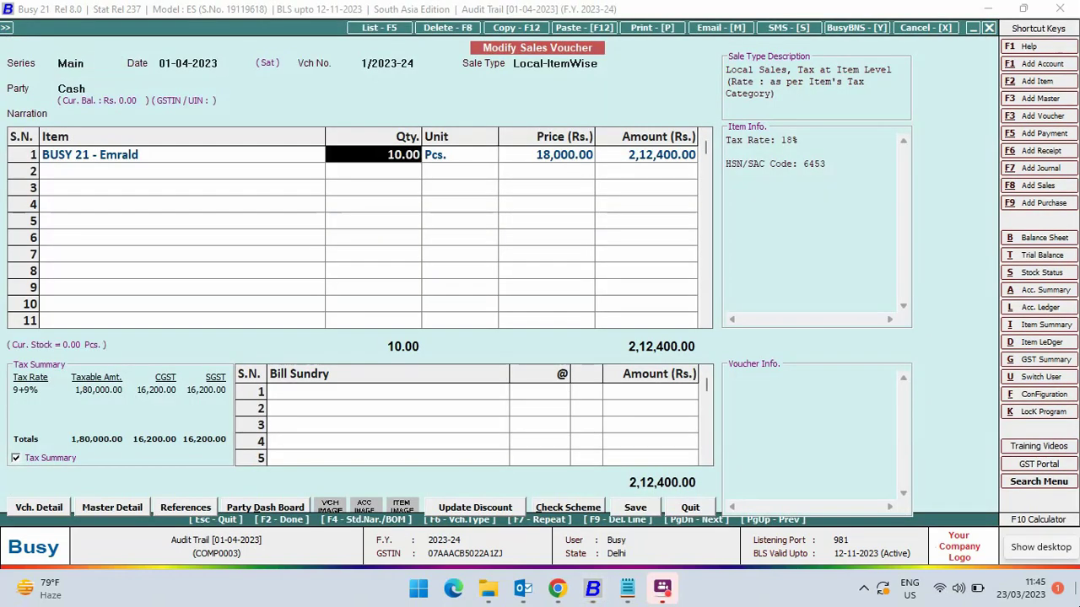
pyautogui.write('5')
pyautogui.press('Return')
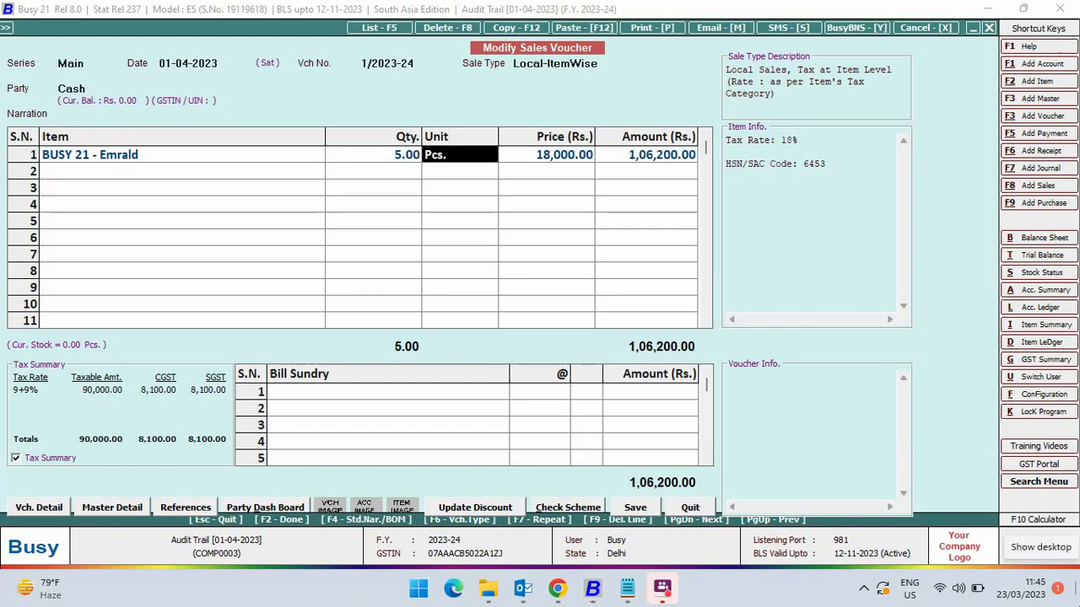
pyautogui.press('Return')
pyautogui.press('Return')
pyautogui.press('Return')
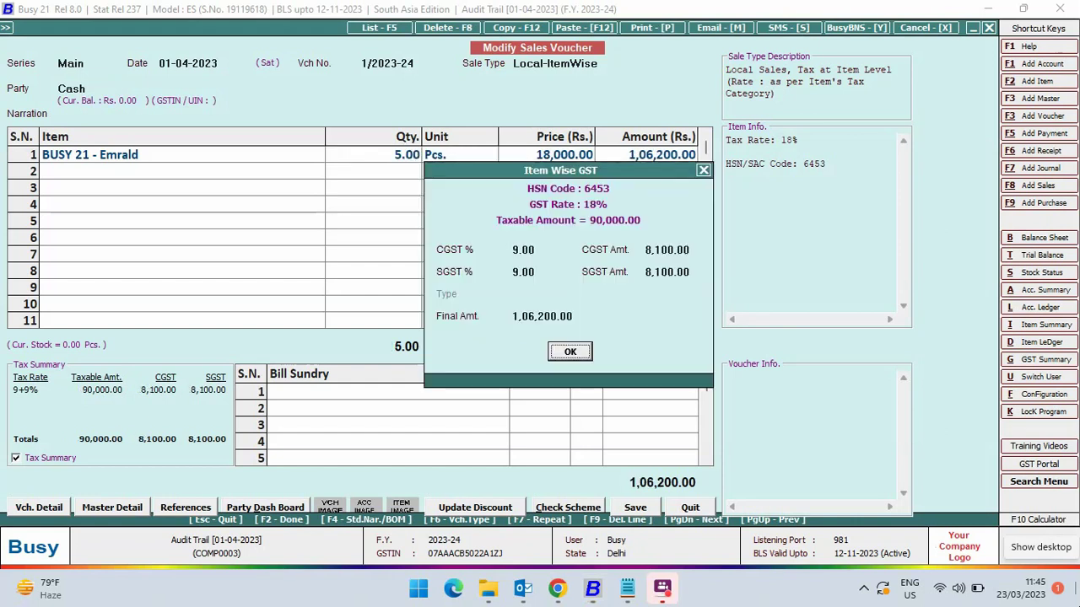
pyautogui.press('Return')
pyautogui.press('Return')
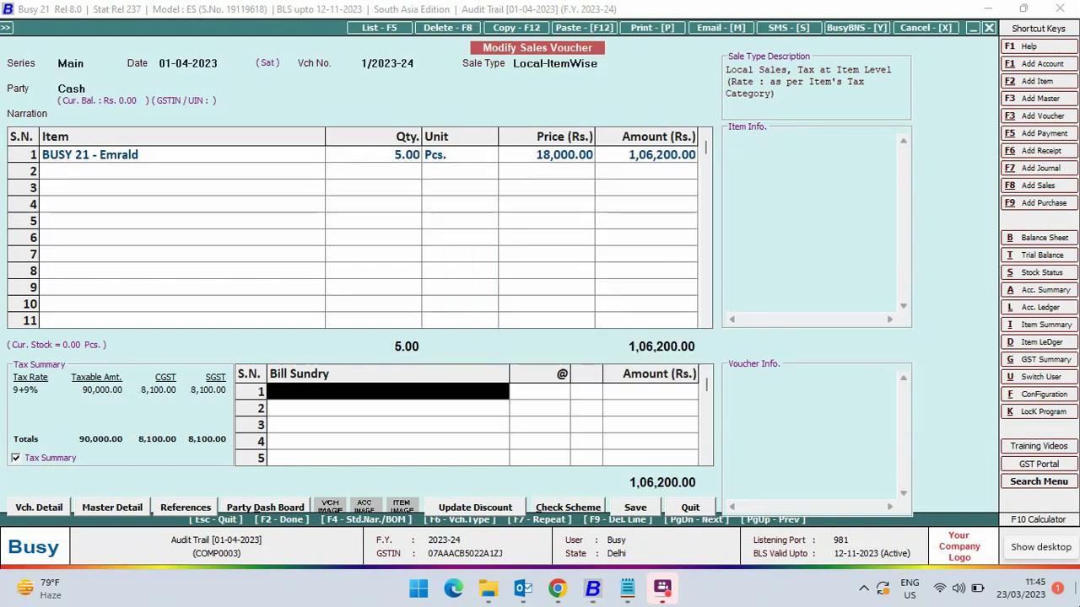
pyautogui.press('Return')
pyautogui.press('Return')
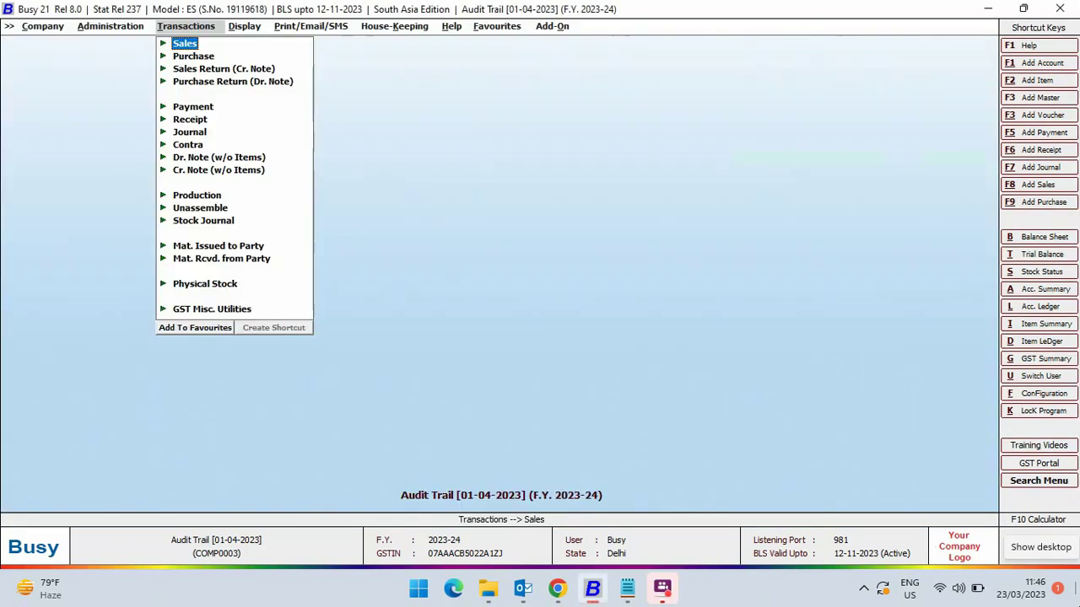
# Generate the Accounts Day Book audit trail for entries dated 23-03-2023, showing voucher 1/2023-24's Add and Modify entries.
pyautogui.press('Right')
pyautogui.press('Down')
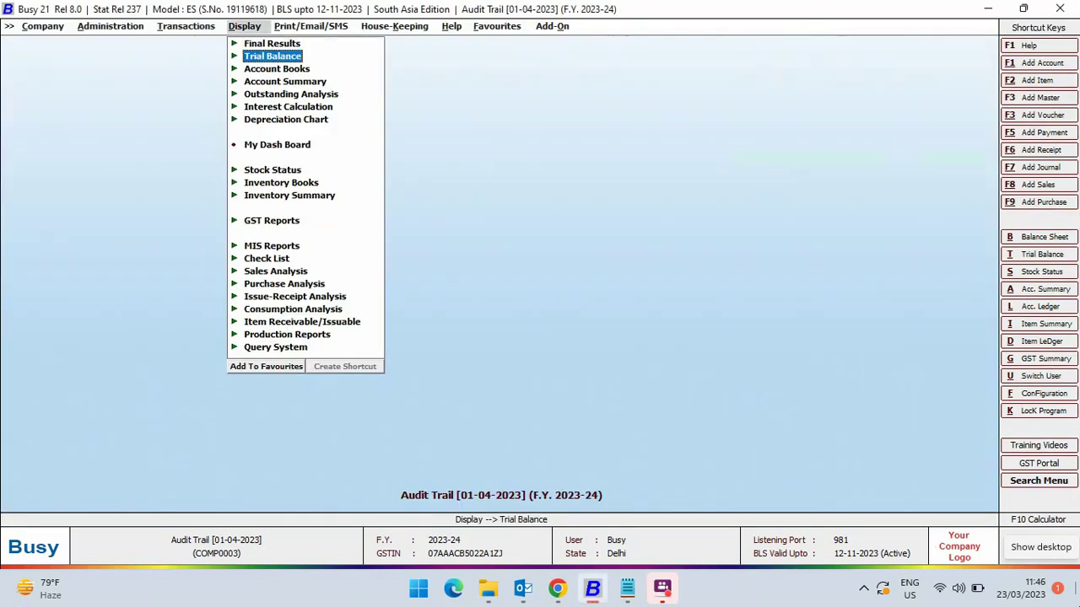
pyautogui.press('Down')
pyautogui.press('Down')
pyautogui.press('Down')
pyautogui.press('Down')
pyautogui.press('Down')
pyautogui.press('Down')
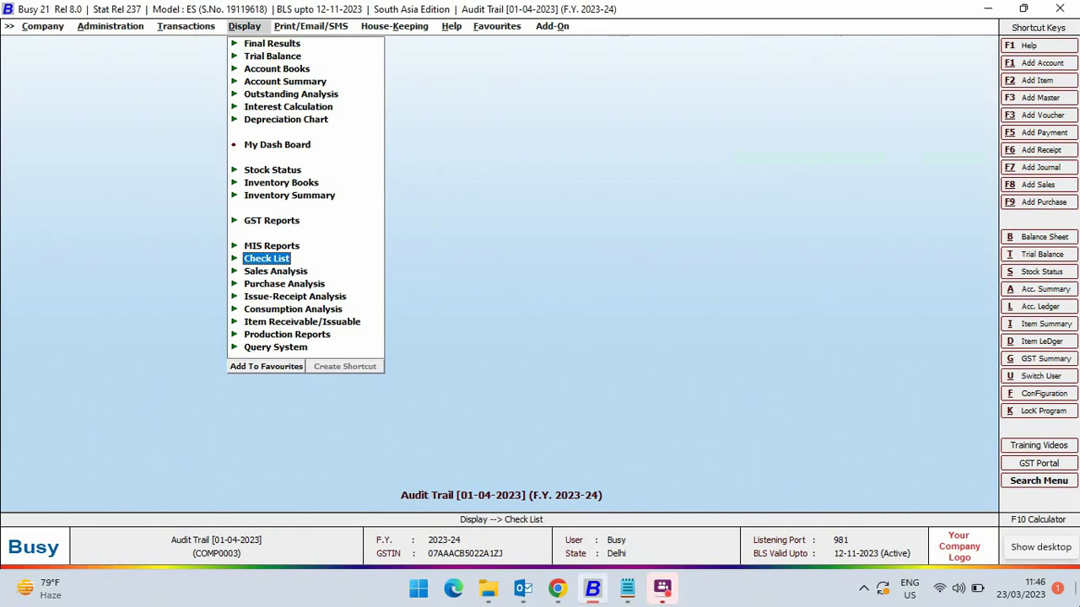
pyautogui.press('Return')
pyautogui.press('Down')
pyautogui.press('Down')
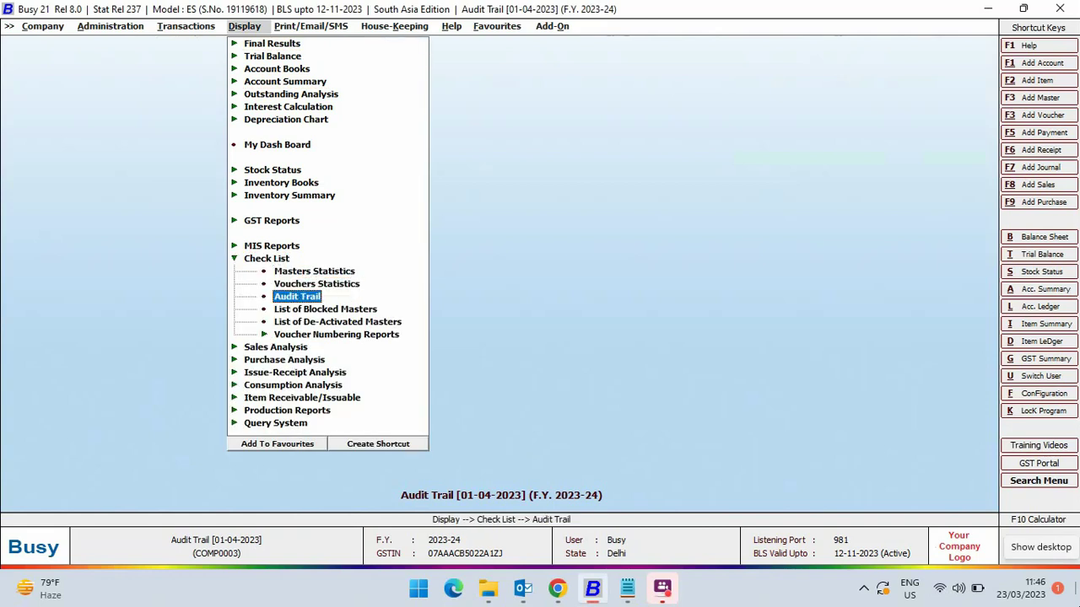
pyautogui.press('Return')
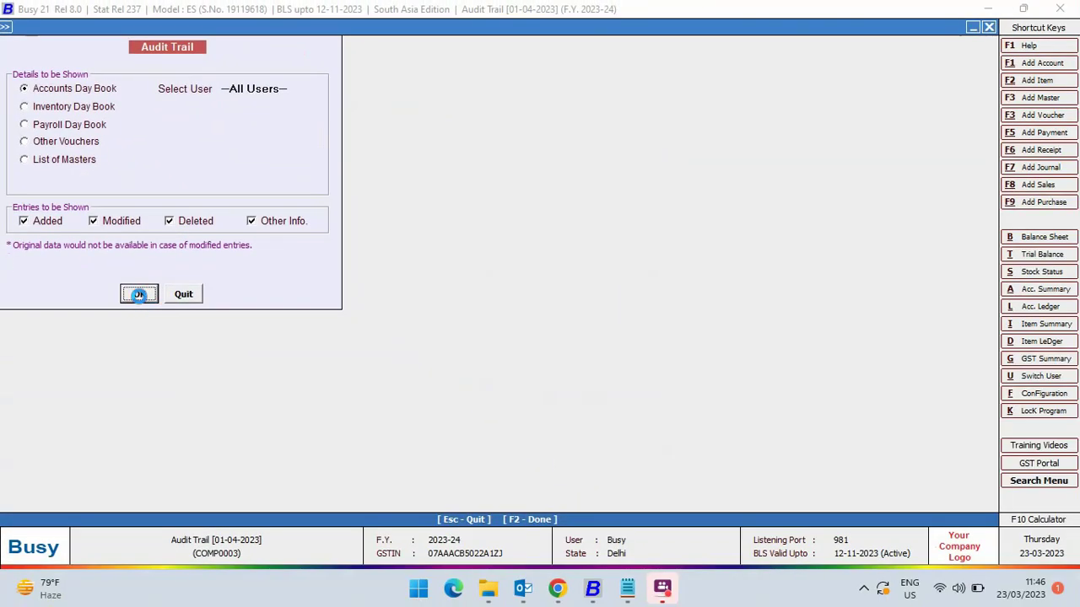
pyautogui.click(142, 304)
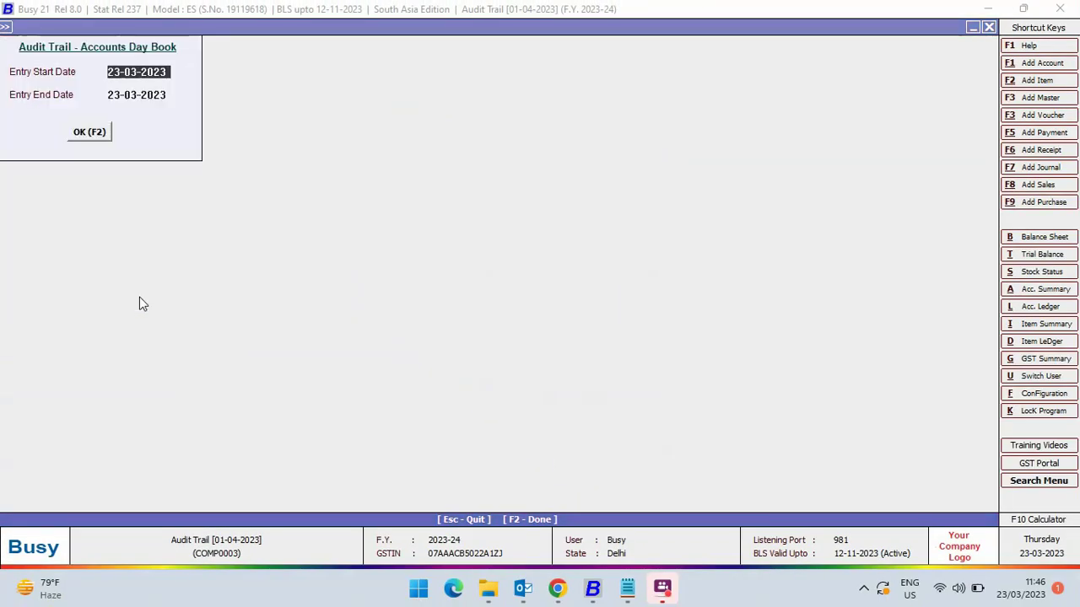
pyautogui.press('F2')
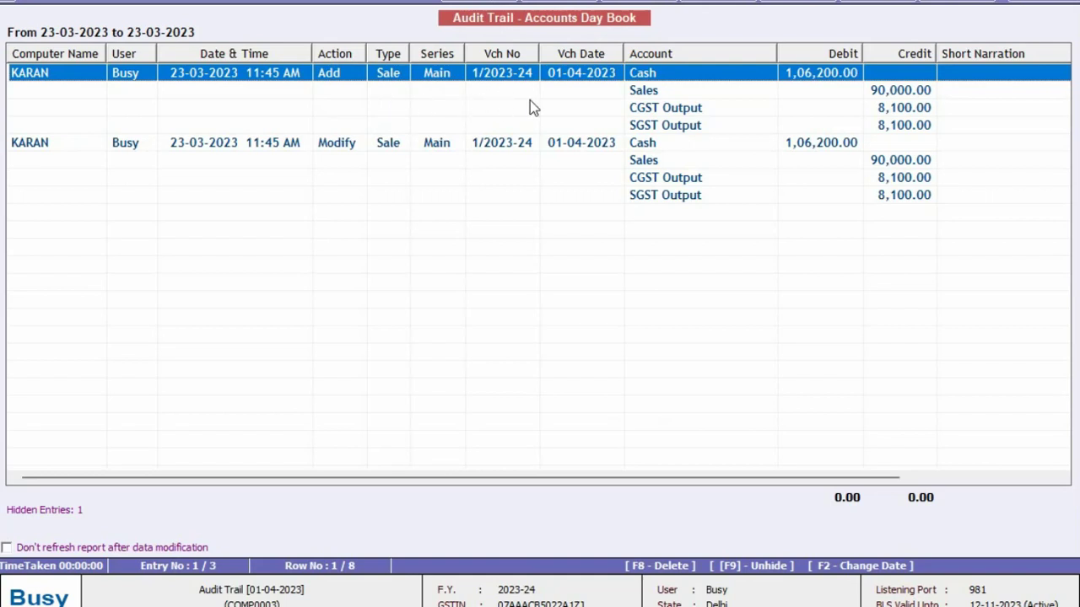
# Scroll the audit trail right to show the Modify entry's original amount 2,12,400 and final amount 1,06,200.
pyautogui.hscroll(2, 530, 100)
pyautogui.hscroll(2, 961, 89)
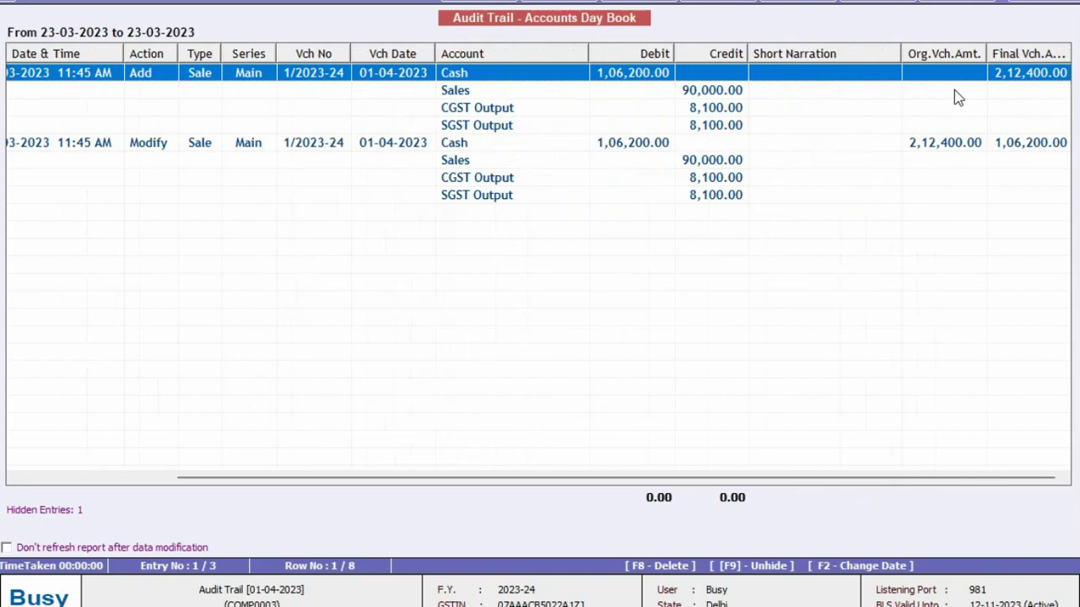
pyautogui.click(1060, 477)
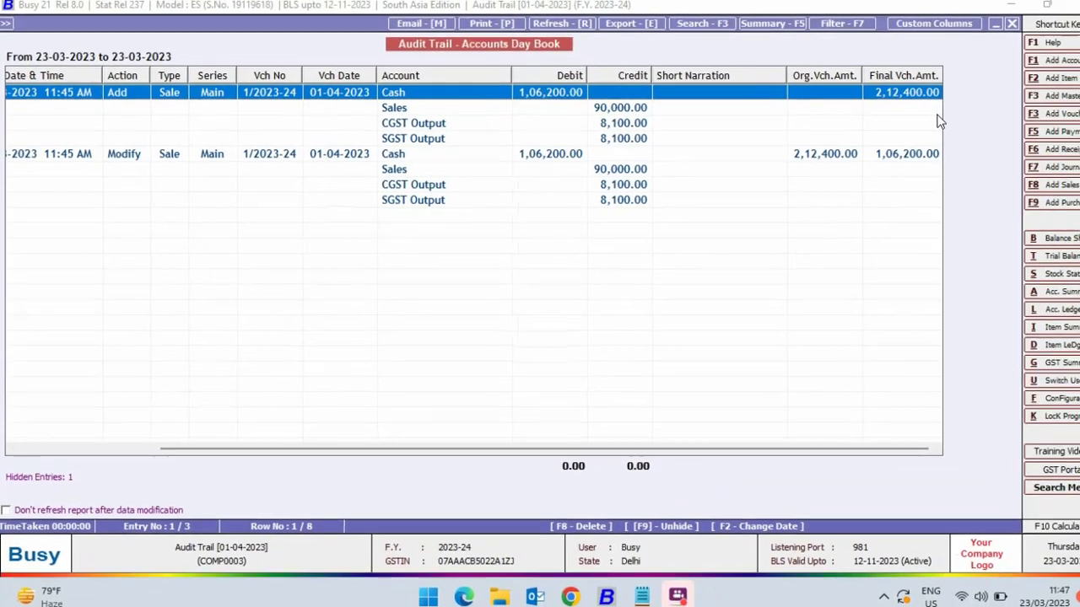
# Delete sales voucher 1/2023-24.
pyautogui.press('Escape')
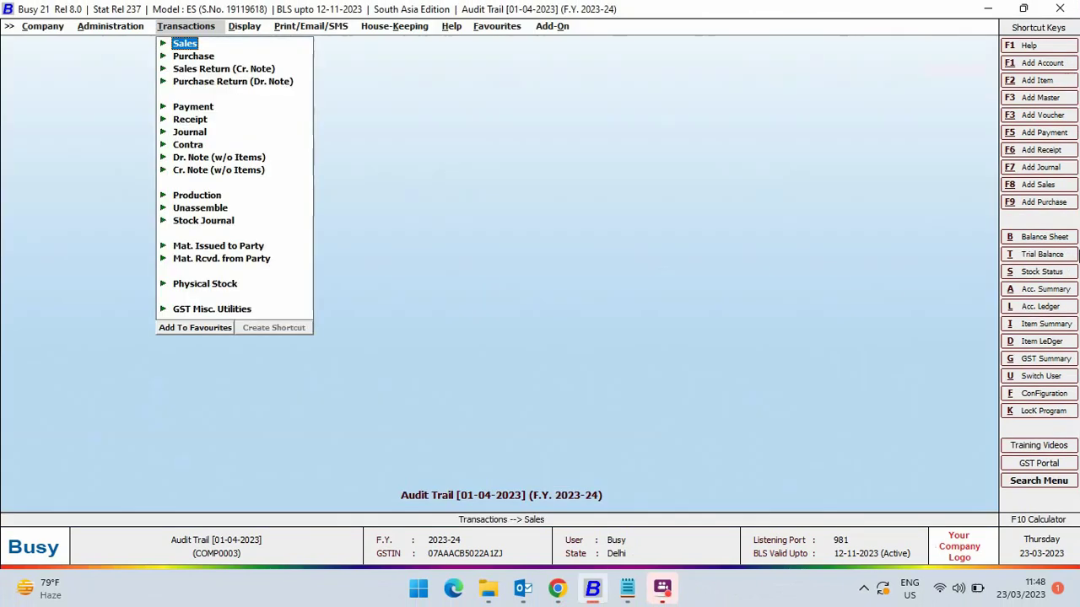
pyautogui.press('Return')
pyautogui.press('Down')
pyautogui.press('Return')
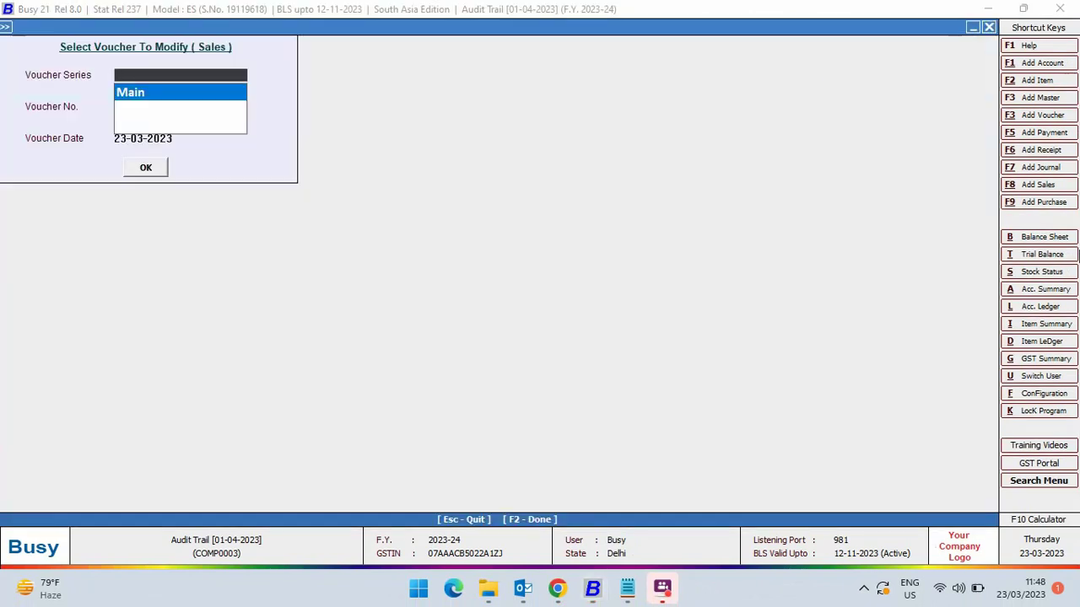
pyautogui.press('F2')
pyautogui.press('F8')
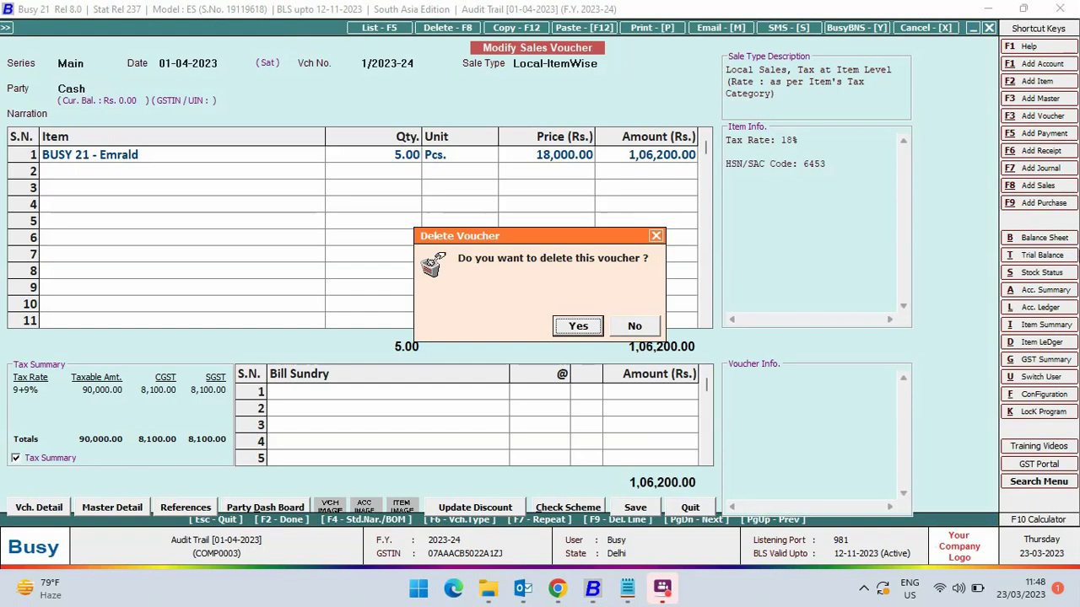
pyautogui.press('Return')
# Regenerate the Accounts Day Book audit trail to show the voucher's Delete entry by user Busy.
pyautogui.press('Escape')
pyautogui.press('Escape')
pyautogui.press('Escape')
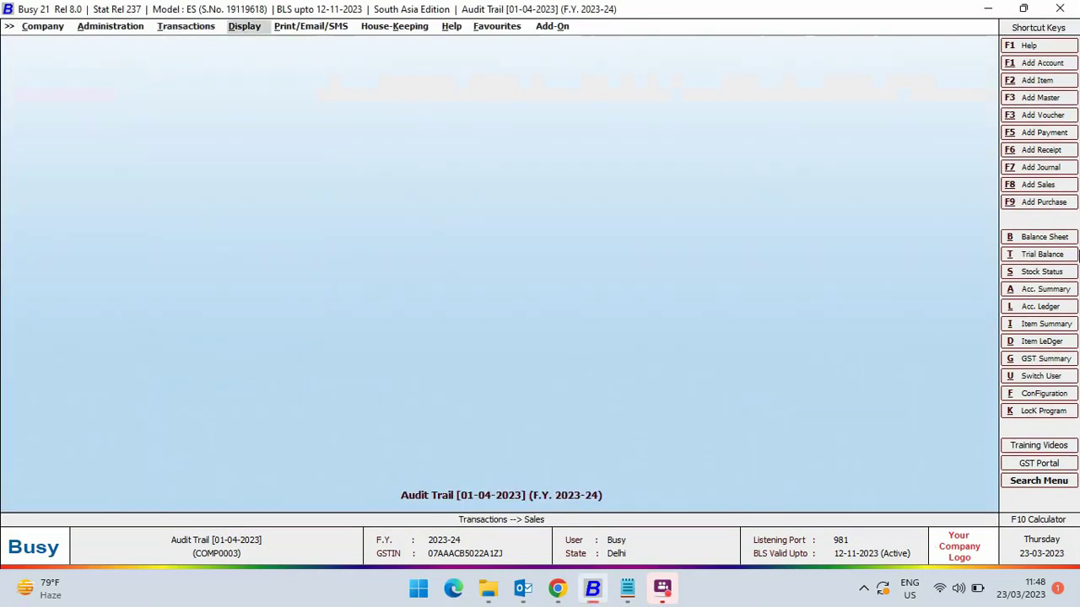
pyautogui.press('Return')
pyautogui.press('Return')
pyautogui.press('Down')
pyautogui.press('Down')
pyautogui.press('Return')
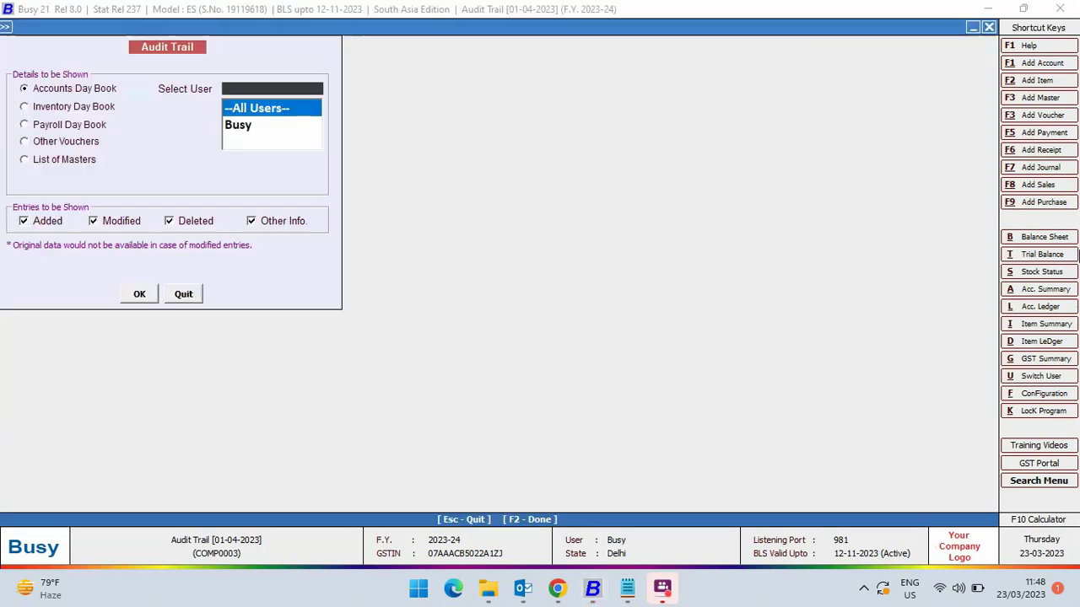
pyautogui.press('F2')
pyautogui.press('F2')
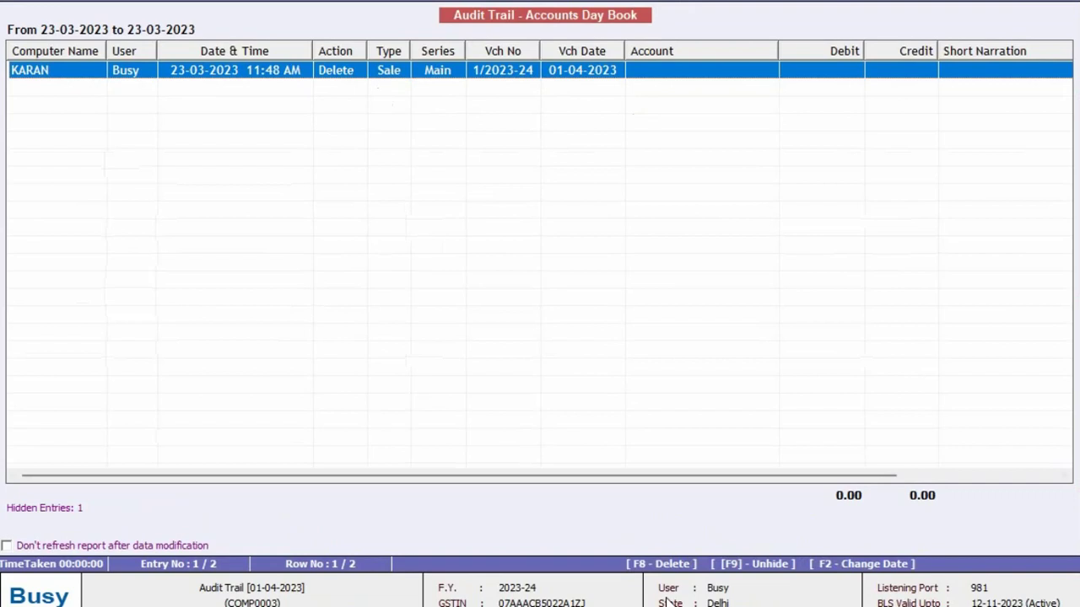
# Create account IndiaMart InterMesh Ltd. under Sundry Debtors with dealer type Un-Registered.
pyautogui.press('Escape')
pyautogui.press('Left')
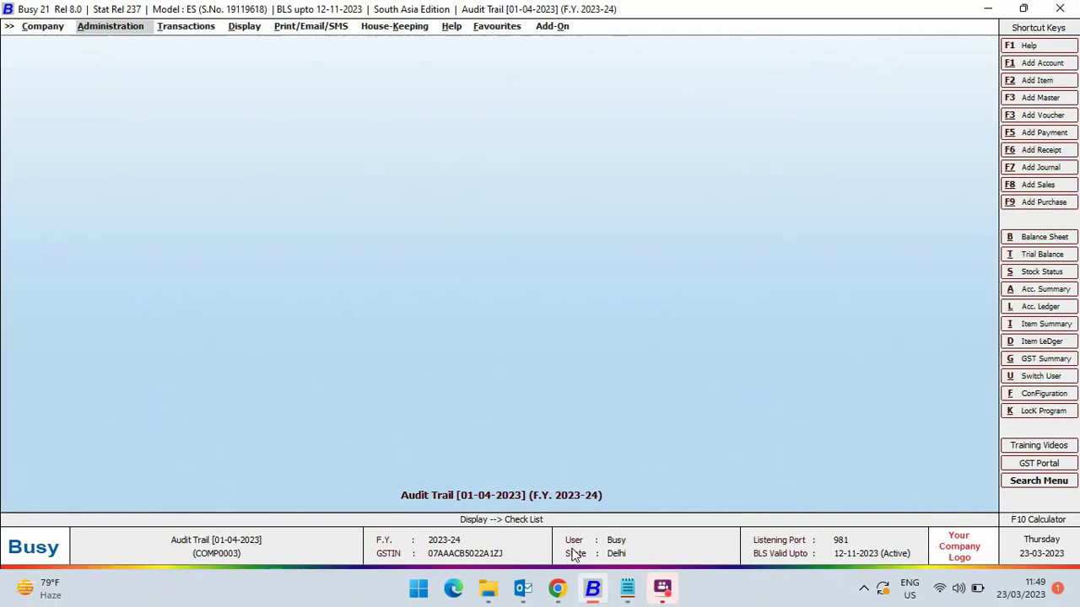
pyautogui.press('Down')
pyautogui.press('Return')
pyautogui.press('Return')
pyautogui.write('India')
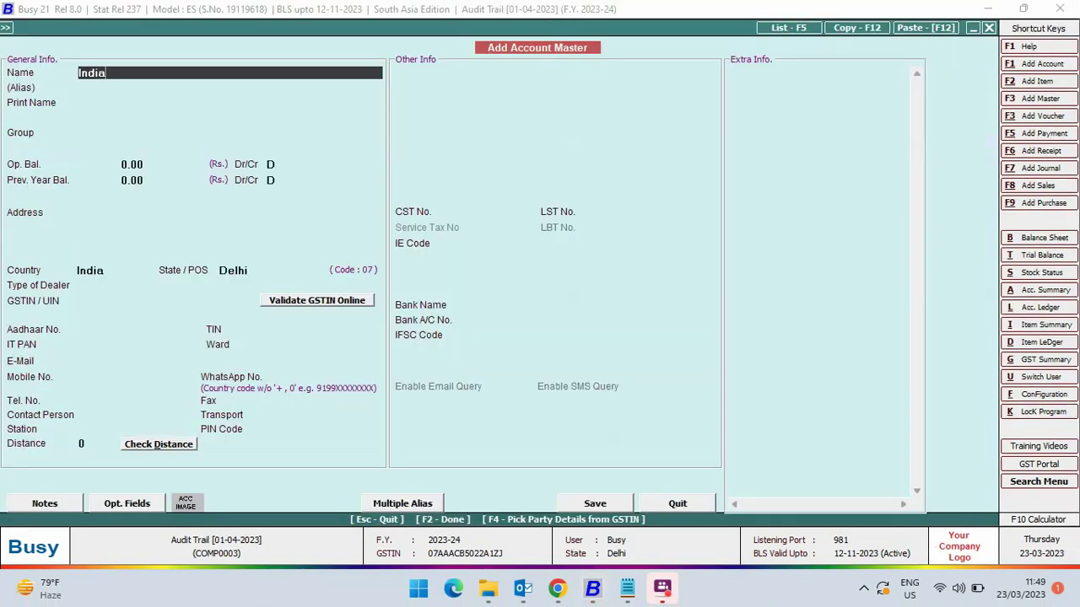
pyautogui.write('Mart InterMesh Ltd.')
pyautogui.press('Return')
pyautogui.press('Return')
pyautogui.press('Down')
pyautogui.press('Return')
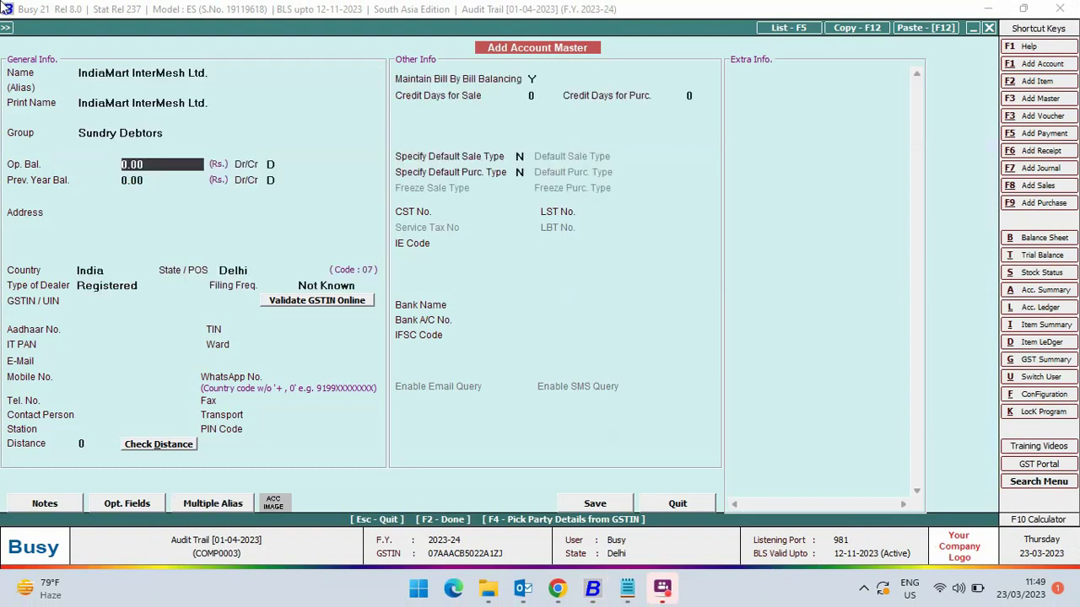
pyautogui.press('Return')
pyautogui.press('Return')
pyautogui.press('Return')
pyautogui.press('Return')
pyautogui.press('Return')
pyautogui.press('Return')
pyautogui.press('Return')
pyautogui.press('Return')
pyautogui.press('Return')
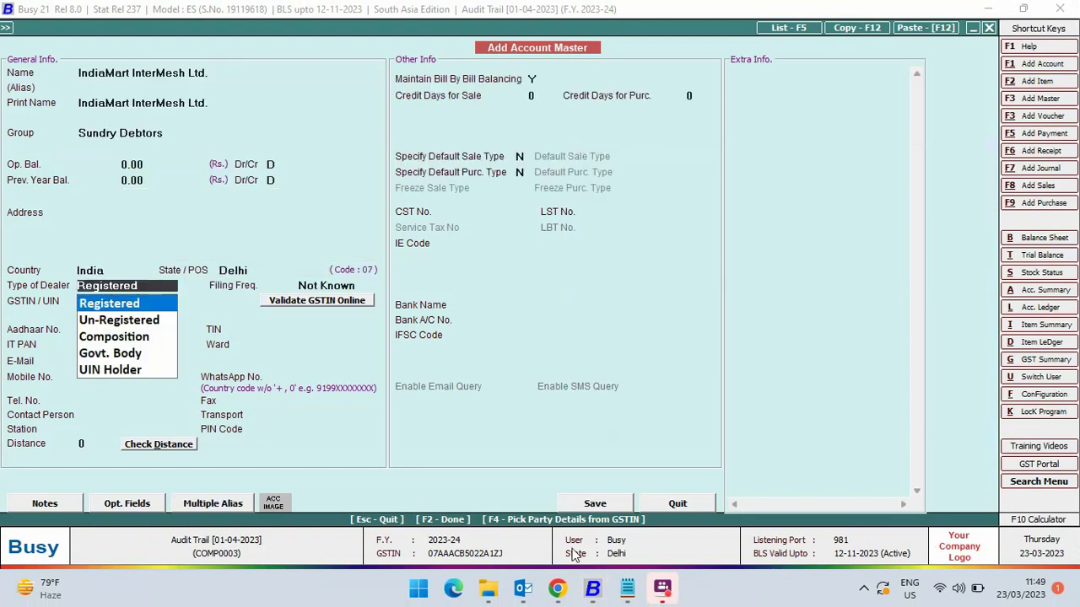
pyautogui.press('Down')
pyautogui.press('Return')
pyautogui.press('F2')
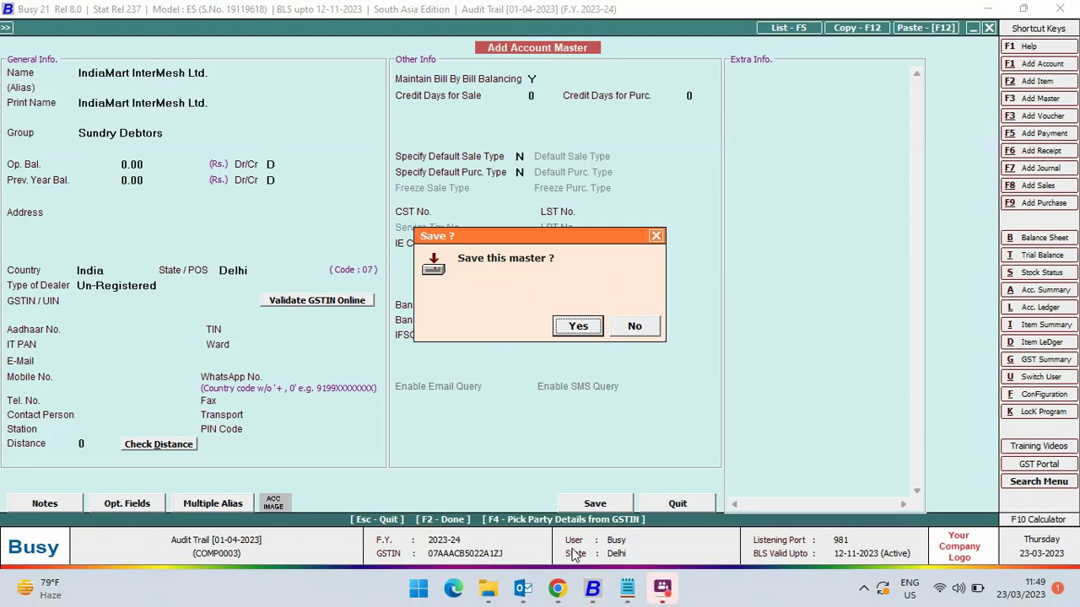
pyautogui.press('Return')
pyautogui.press('Escape')
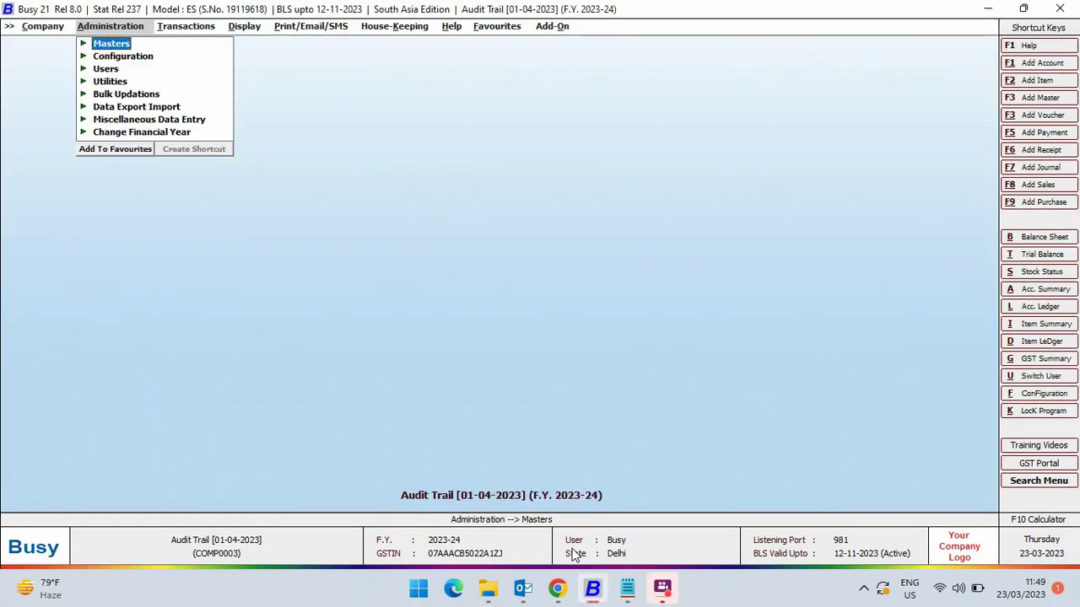
# Show the List of Masters audit trail and check IndiaMart InterMesh Ltd.'s Add and Modify entries.
pyautogui.press('Right')
pyautogui.press('Right')
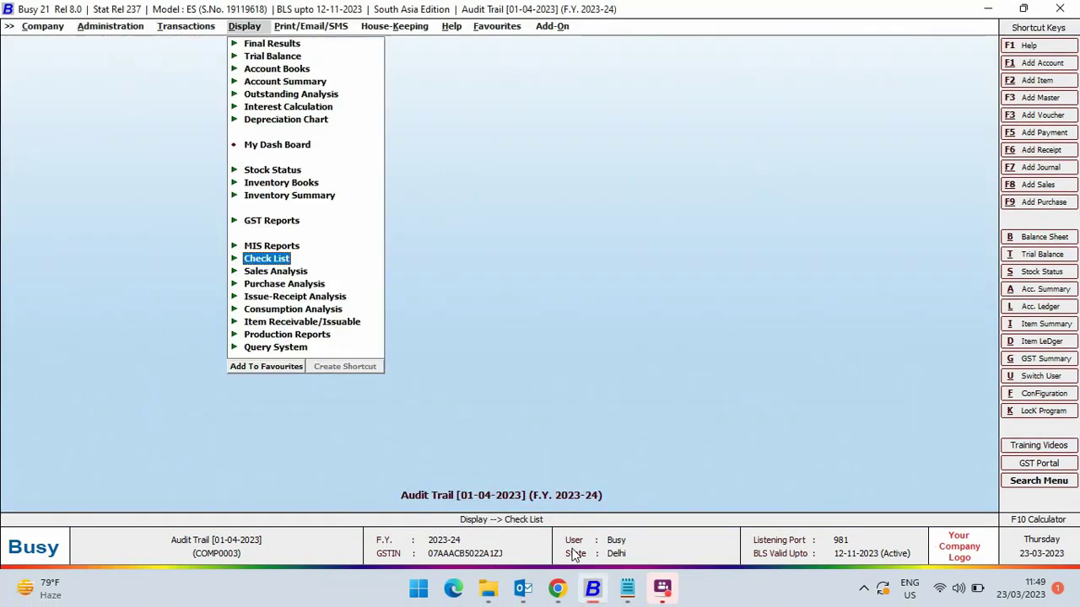
pyautogui.press('Return')
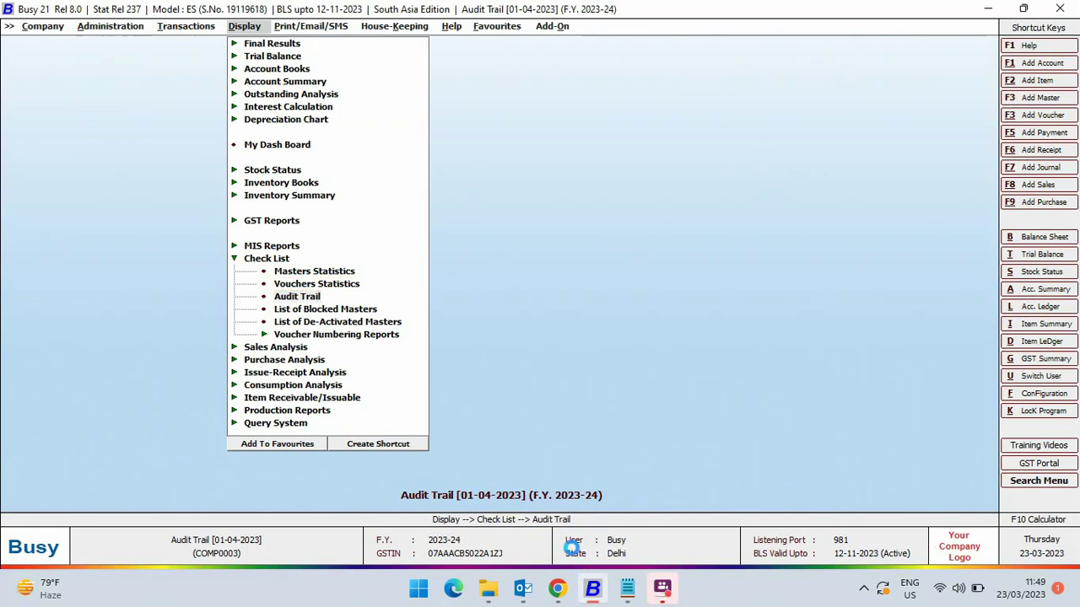
pyautogui.press('Return')
pyautogui.click(125, 248)
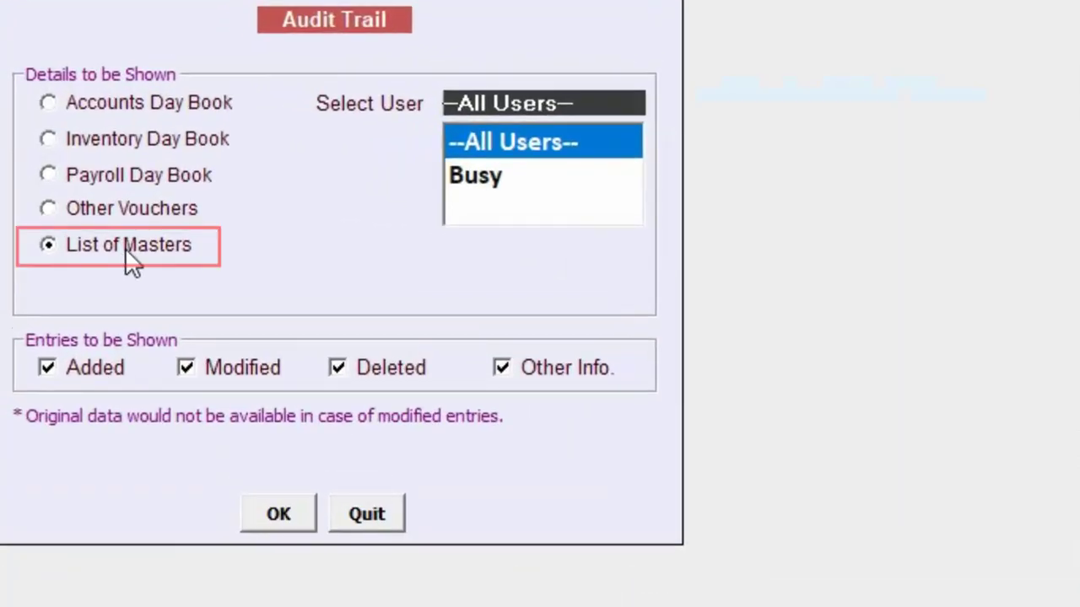
pyautogui.press('Return')
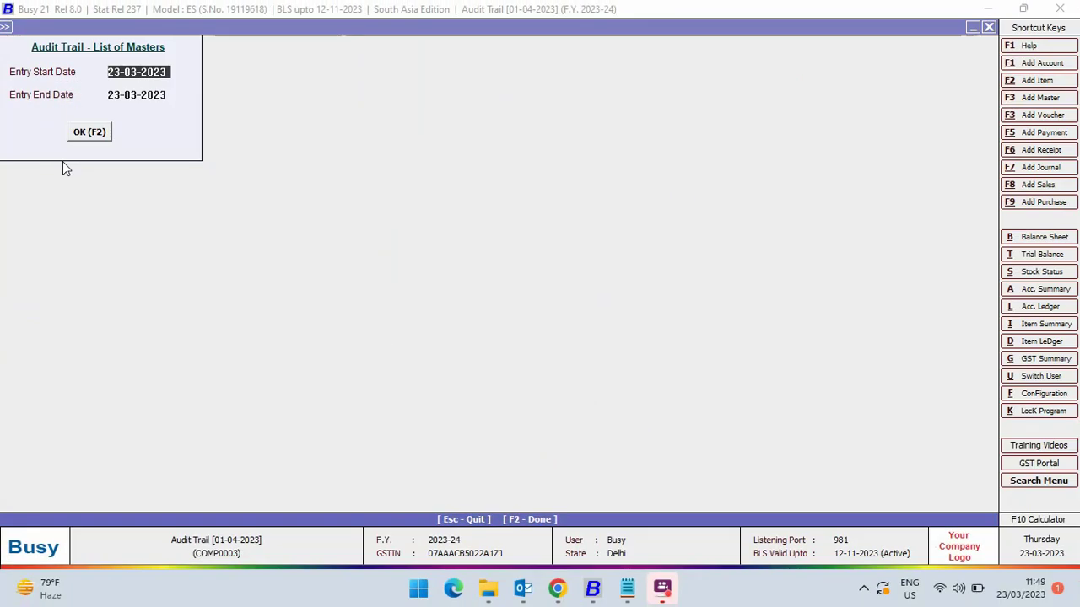
pyautogui.click(63, 163)
pyautogui.press('F2')
pyautogui.click(620, 119)
pyautogui.press('Down')
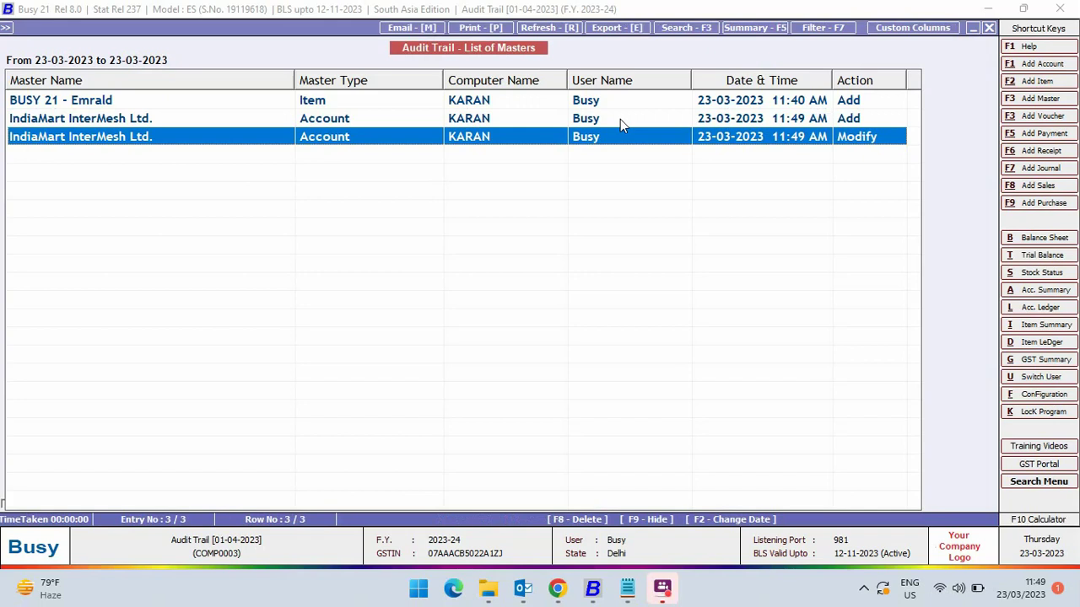
pyautogui.press('Escape')
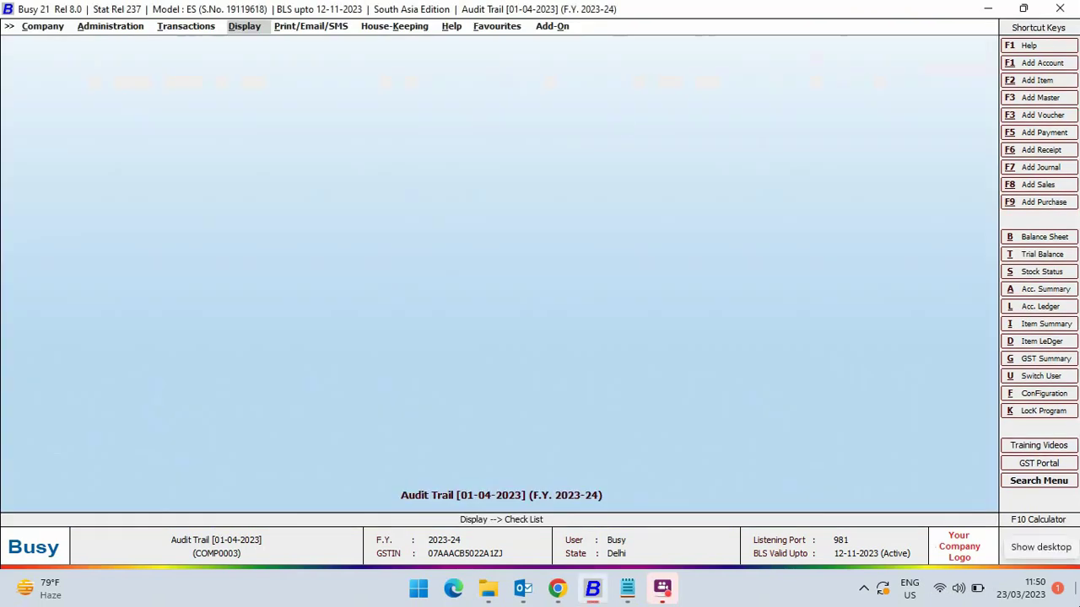